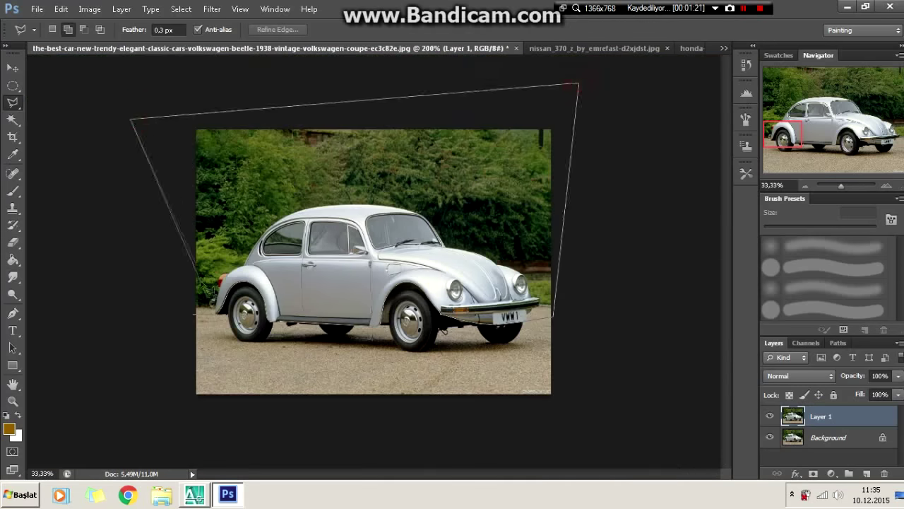
- Begin transforming the duplicated Layer 1 copy of the Beetle photo
click(375, 205)
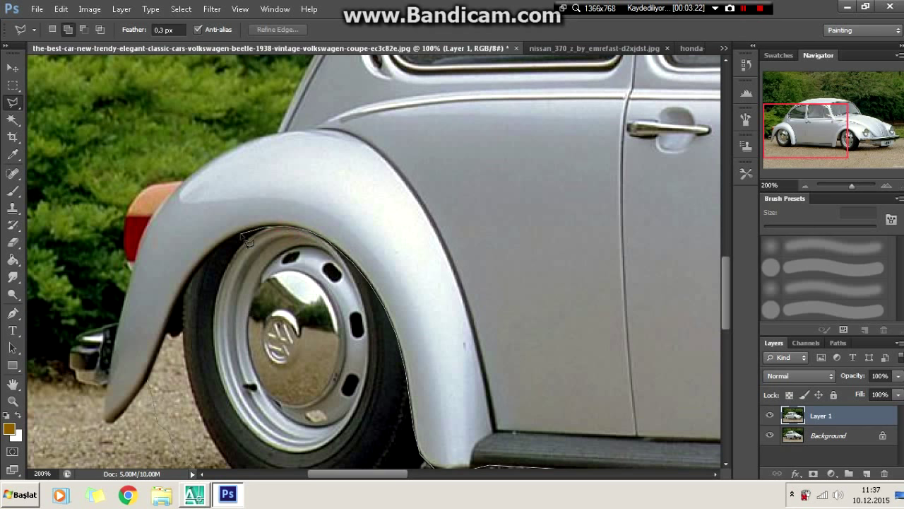
- Close the selection around the wheel arches and underbody, then fill it black
click(160, 353)
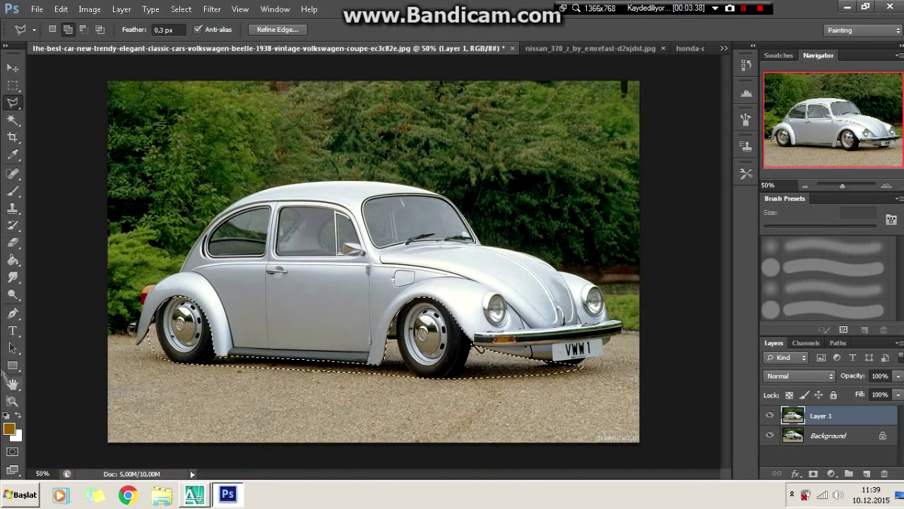
drag(177, 332, 522, 357)
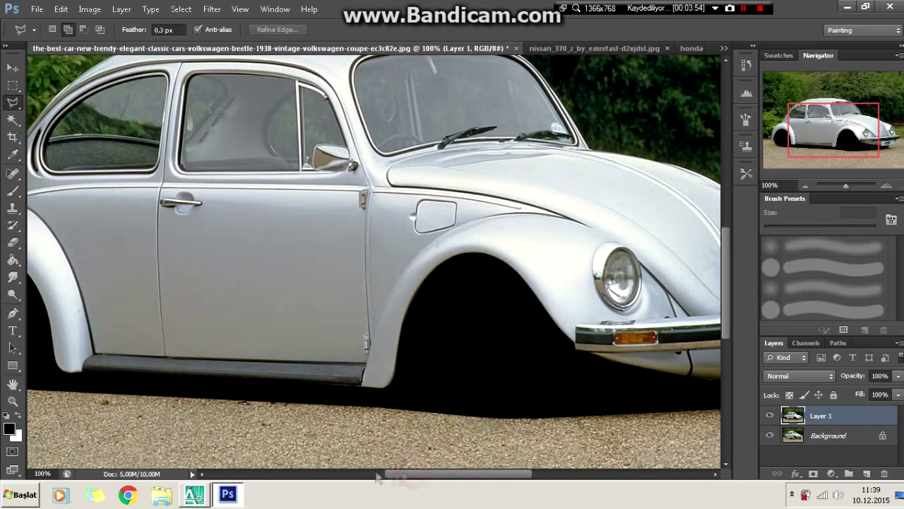
- Scroll the view to see the pasted wheel near the front arch
scroll(311, 279, down, 2)
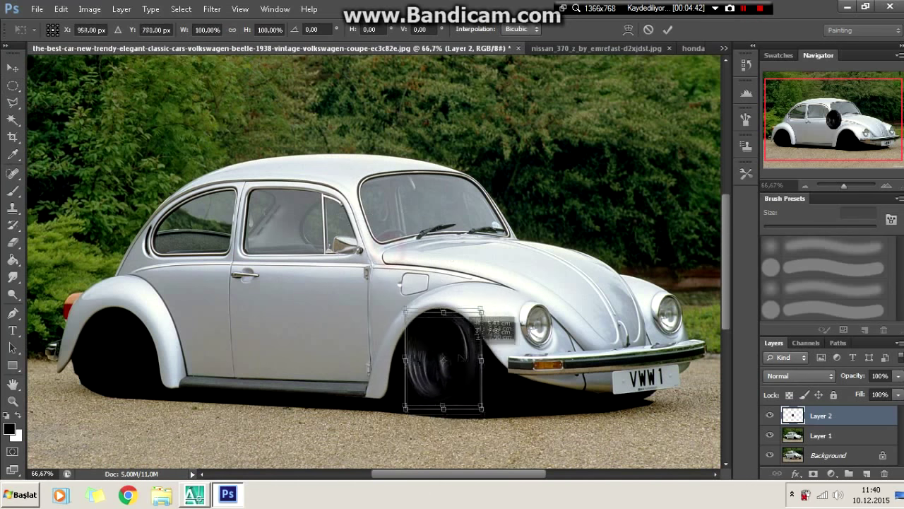
- Resize and nudge the new wheel with Free Transform so it fills the front arch
drag(436, 318, 437, 309)
drag(479, 365, 484, 362)
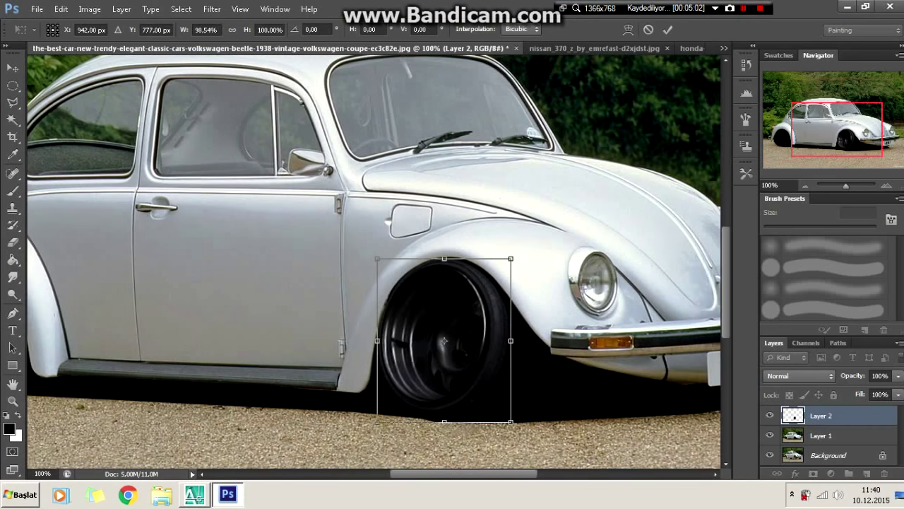
drag(443, 259, 446, 263)
drag(377, 341, 381, 342)
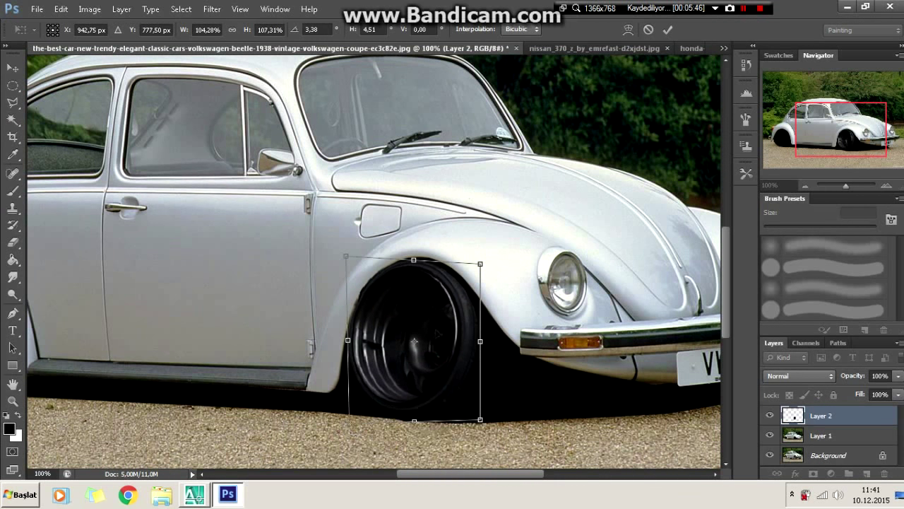
drag(448, 321, 453, 322)
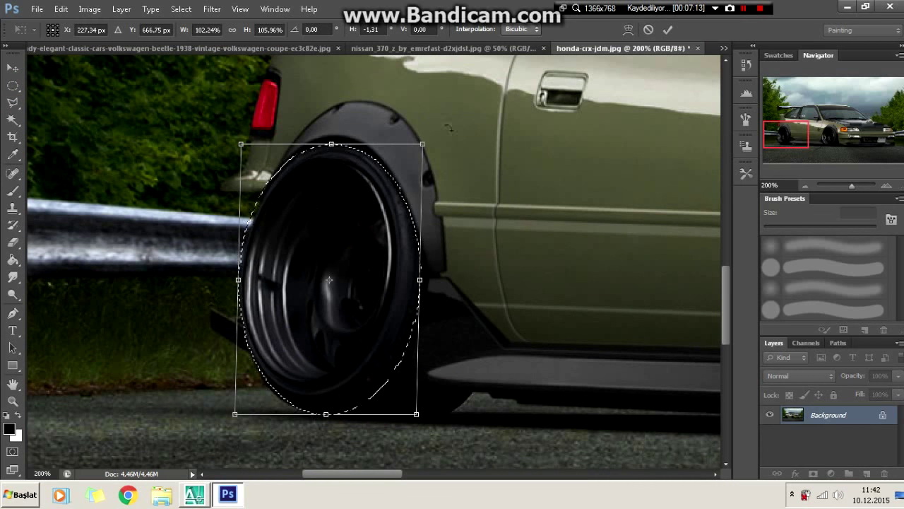
- Rotate the rear wheel about 3.5°, then narrow it and lower its top to fit the arch
drag(449, 127, 453, 138)
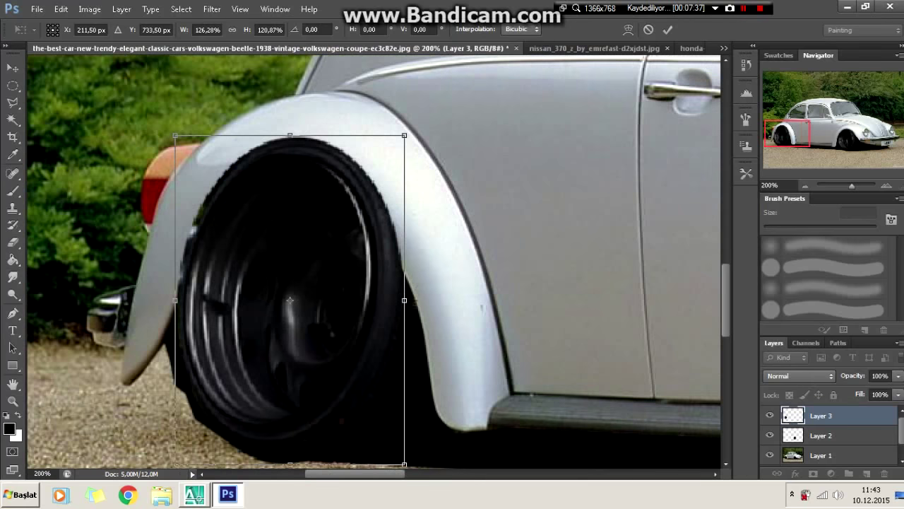
drag(451, 118, 454, 134)
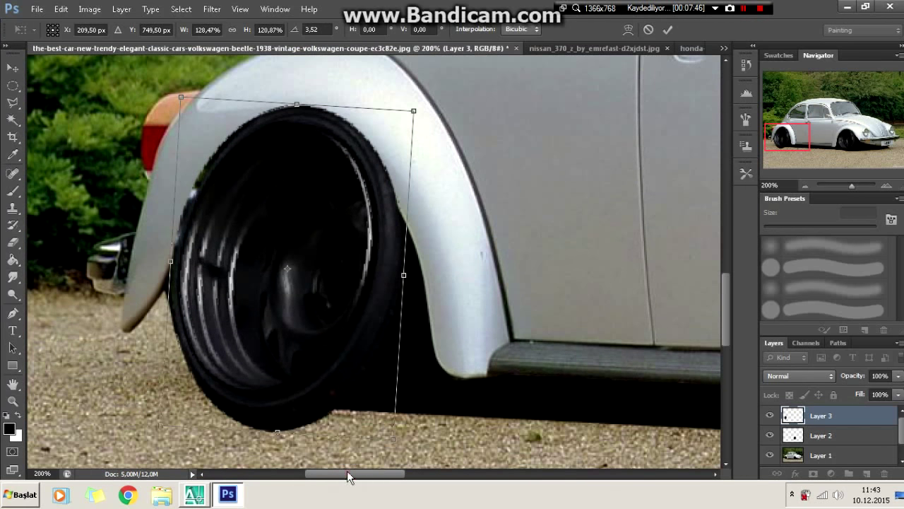
drag(413, 268, 402, 270)
drag(244, 265, 247, 269)
drag(296, 106, 297, 115)
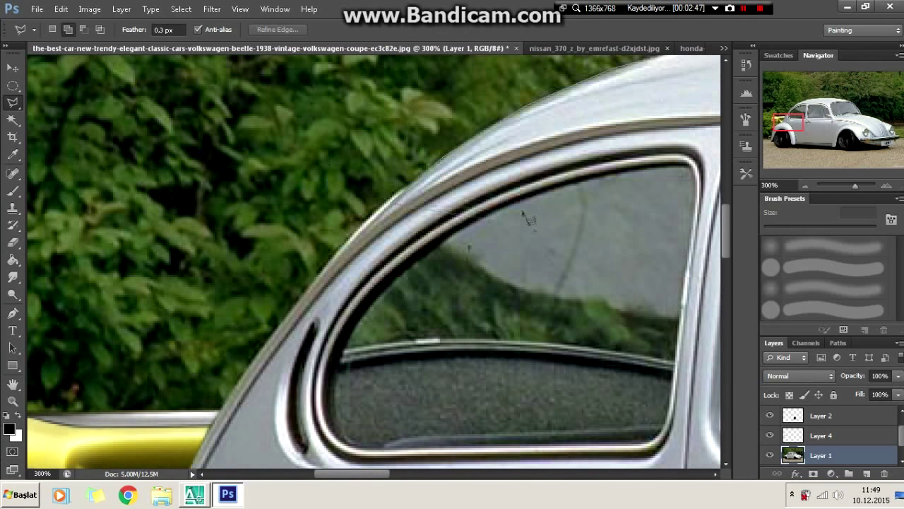
- Trace around the side windows to keep their glass out of the selection
scroll(234, 416, down, 3)
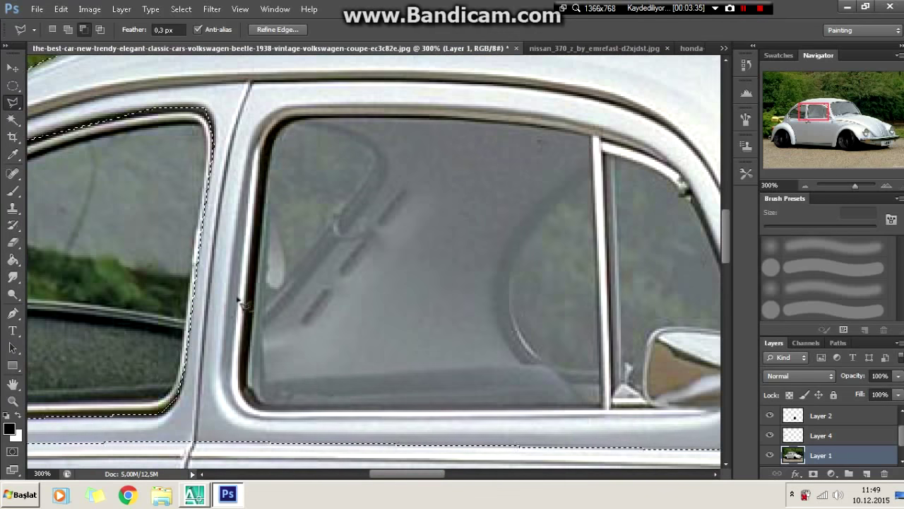
click(503, 421)
click(686, 418)
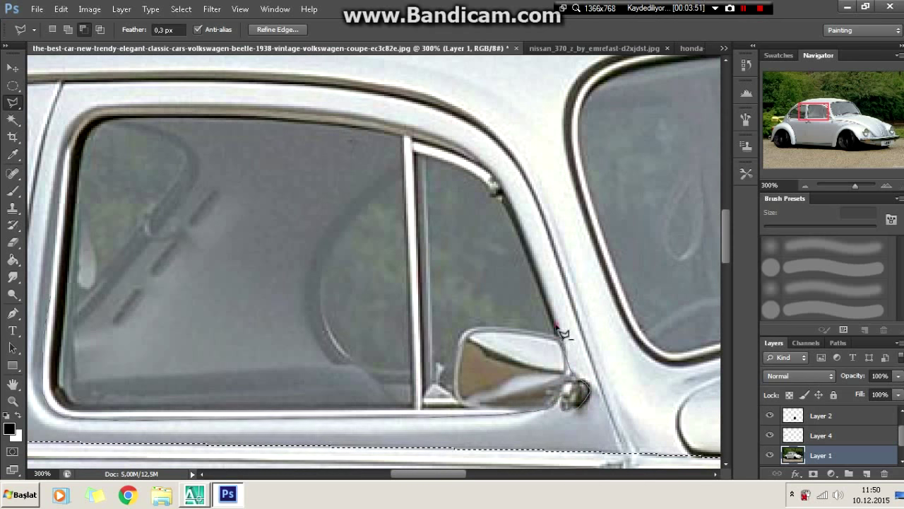
click(275, 113)
click(96, 115)
click(60, 183)
double_click(50, 403)
drag(428, 473, 473, 473)
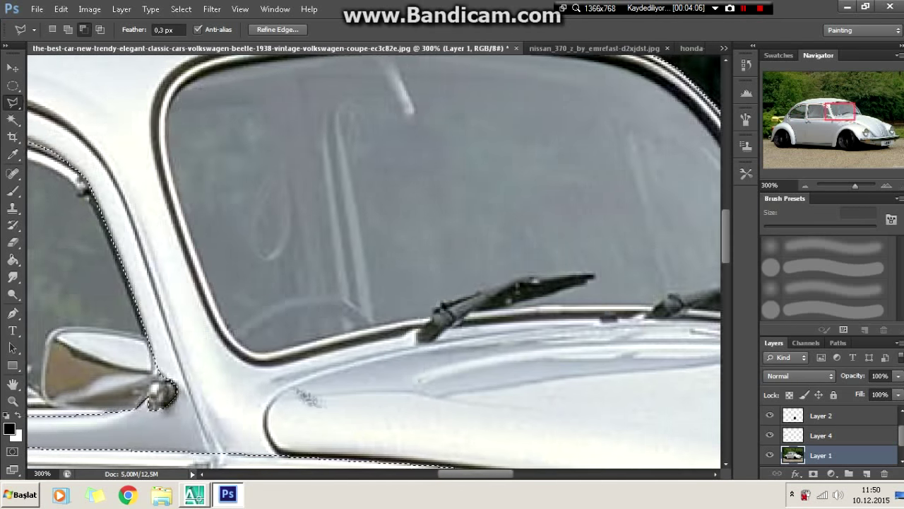
- Trace the selection along the wiper, windshield pillar, roof edge and windshield frame
click(605, 322)
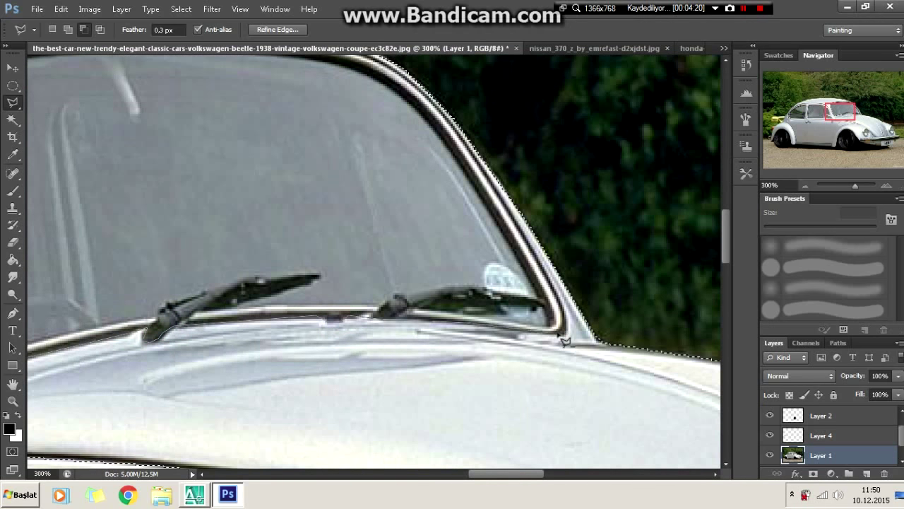
click(563, 308)
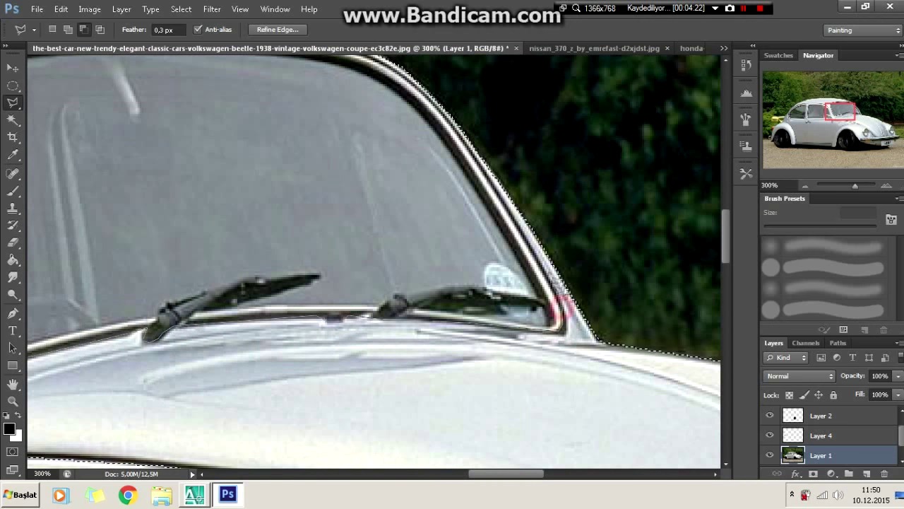
click(414, 91)
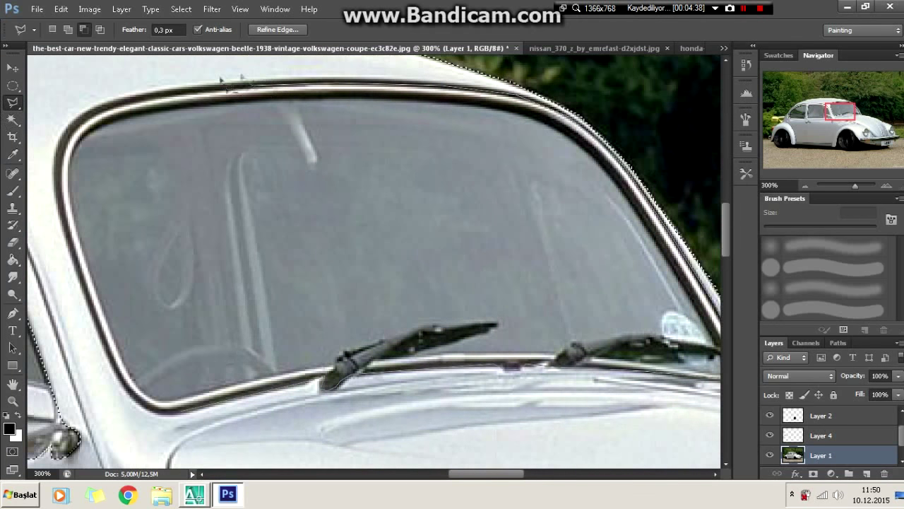
click(89, 108)
click(56, 173)
click(81, 286)
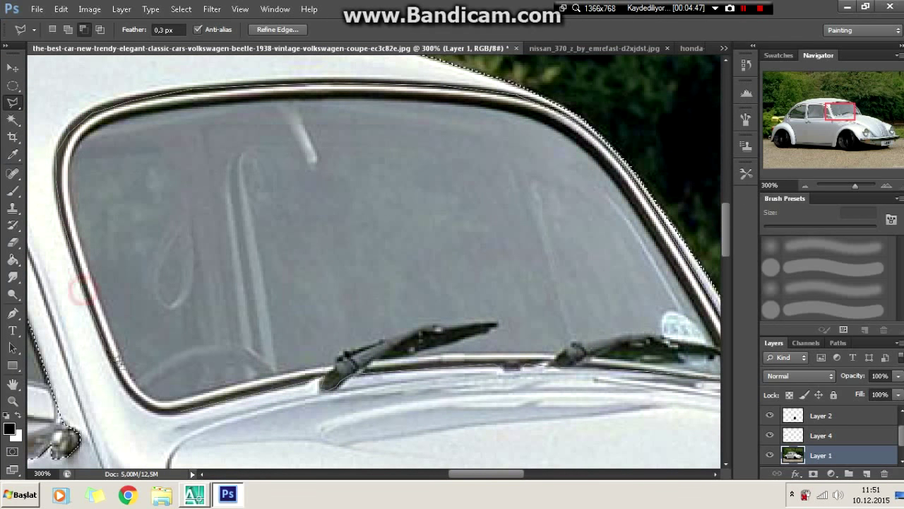
- Extend the selection along the hood's chrome trim
scroll(302, 448, down, 3)
scroll(459, 452, up, 2)
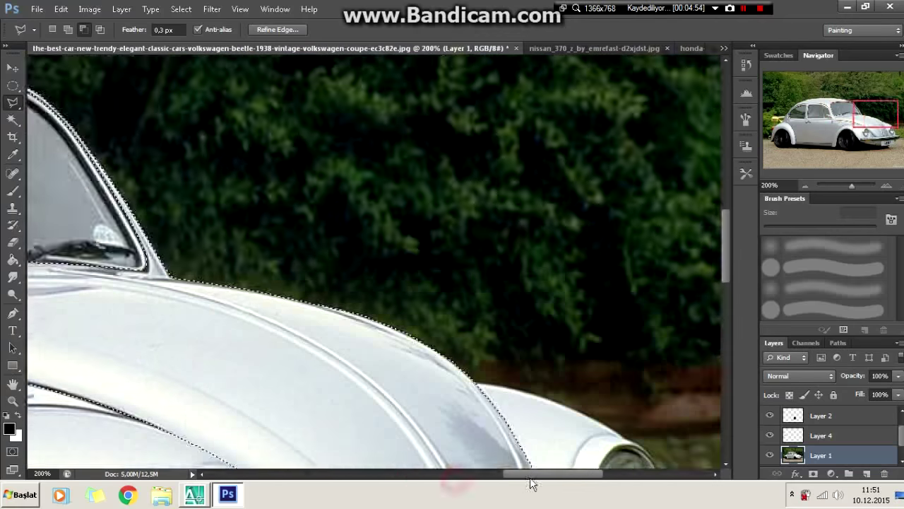
click(497, 378)
click(474, 330)
scroll(470, 325, up, 1)
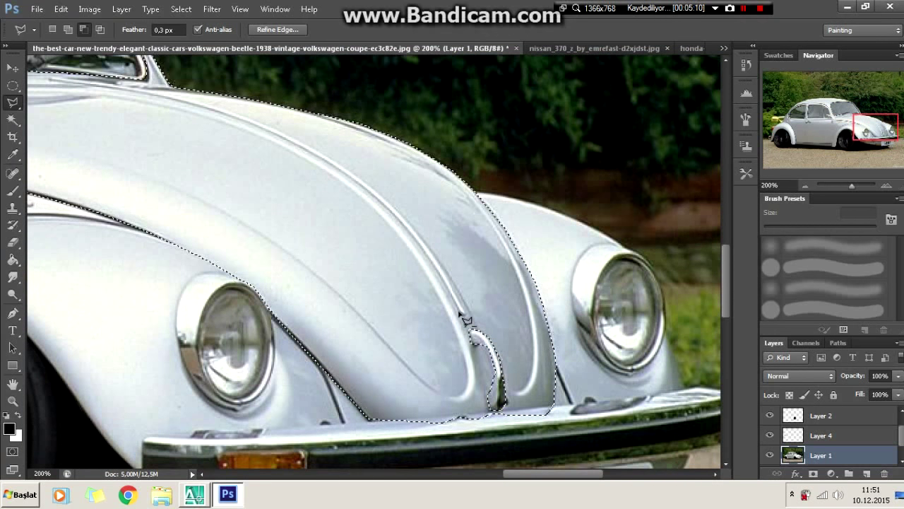
scroll(460, 314, down, 2)
click(90, 8)
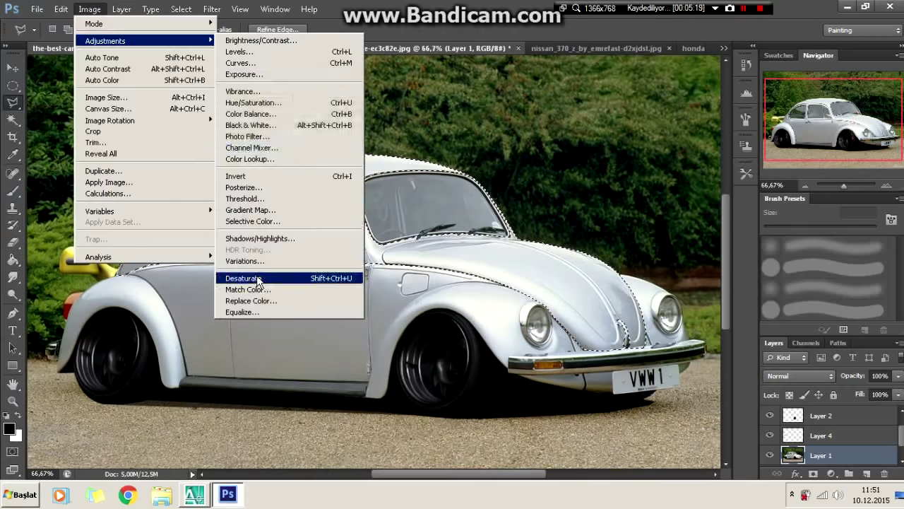
- Colorize the selected roof, pillars and hood yellow at saturation 60, then deselect
click(282, 38)
key(Escape)
click(89, 8)
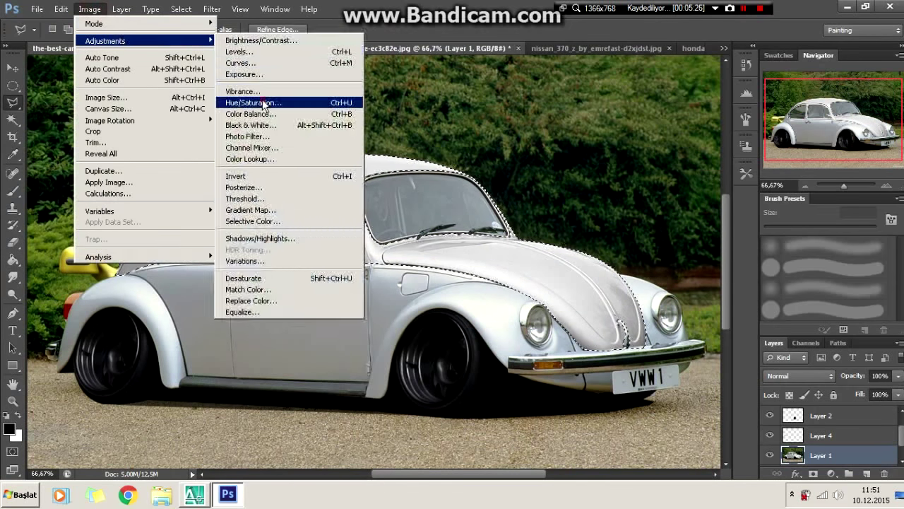
click(303, 97)
drag(671, 73, 620, 219)
double_click(726, 319)
text(60)
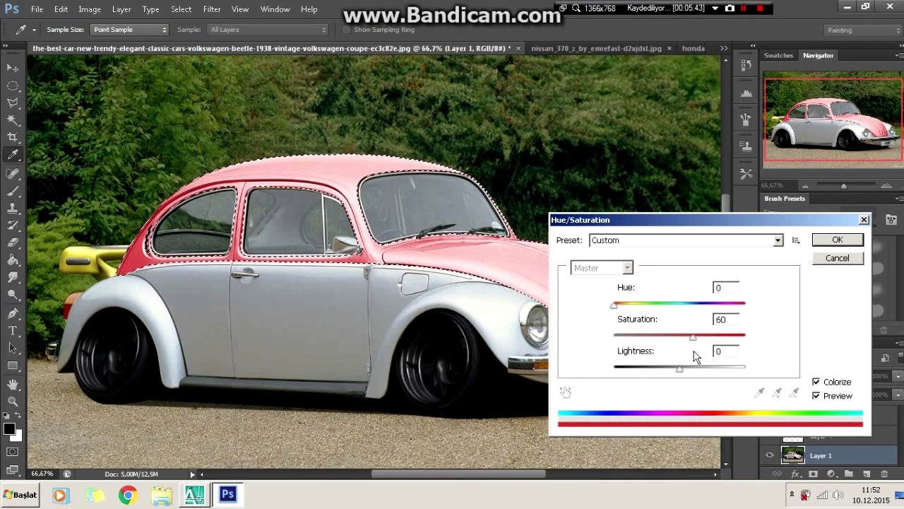
drag(614, 304, 634, 305)
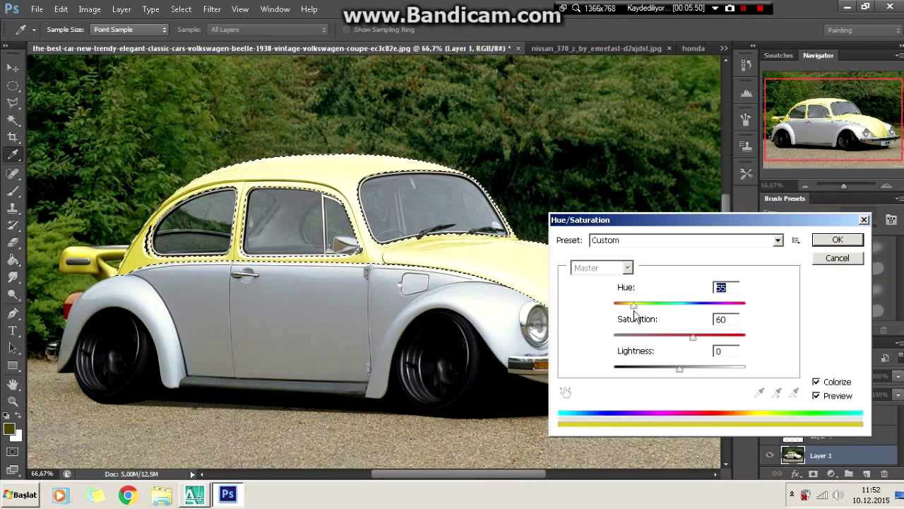
click(675, 369)
key(Return)
key(ctrl+d)
key(l)
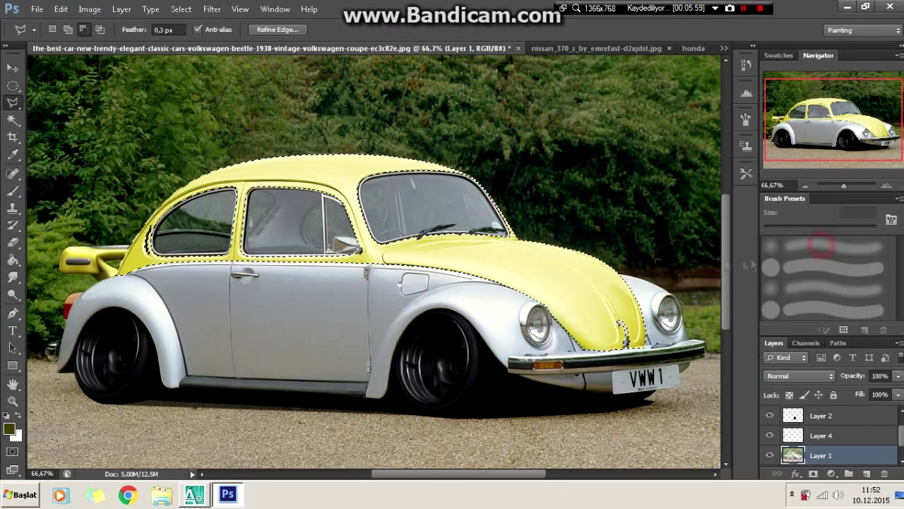
key(ctrl+plus)
- Trace the lower-body selection along the rear fender bottom and rocker panel top
drag(505, 474, 403, 473)
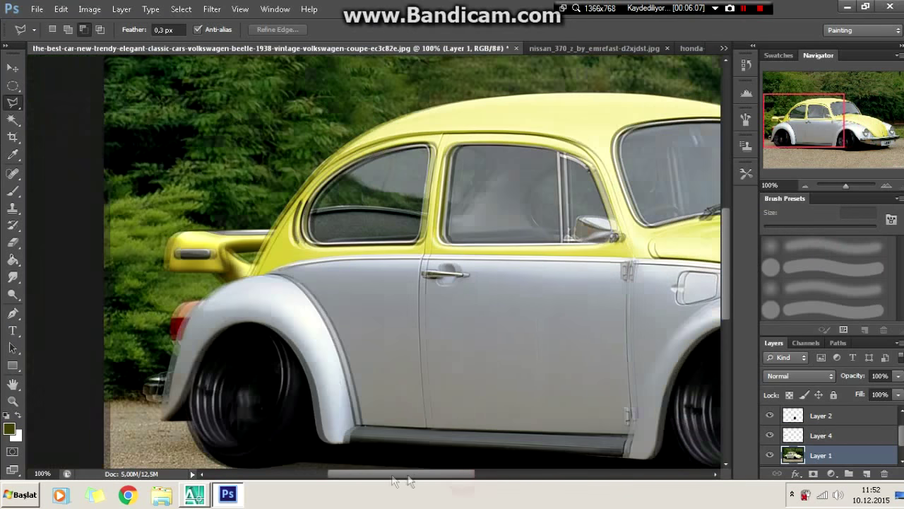
key(ctrl+plus)
scroll(240, 407, down, 3)
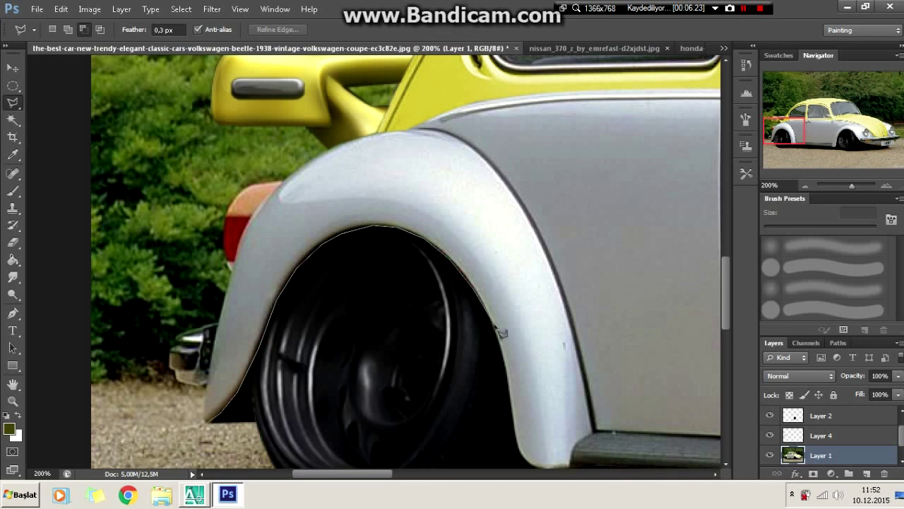
scroll(520, 427, down, 5)
click(558, 353)
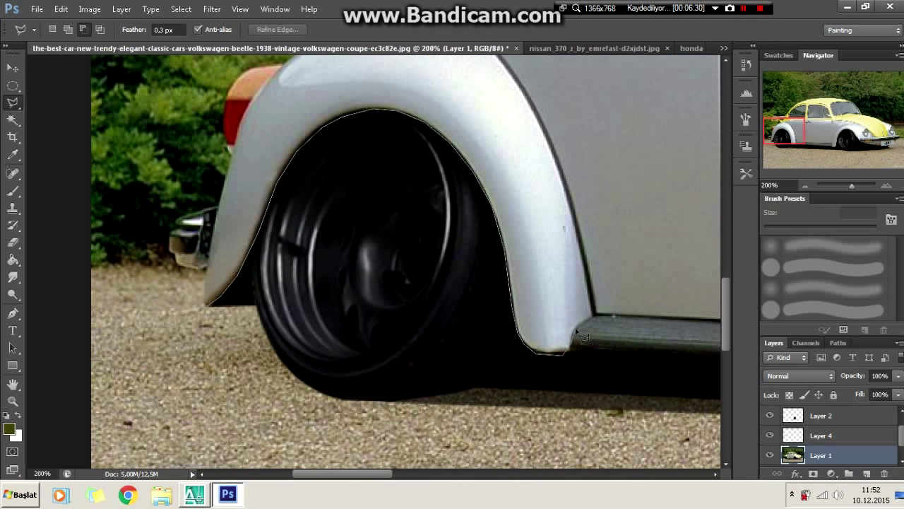
scroll(640, 323, right, 10)
click(598, 337)
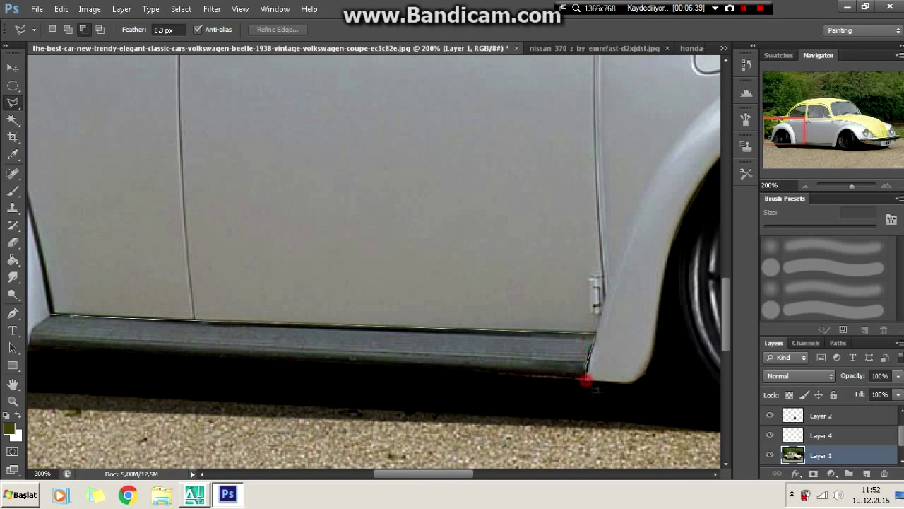
scroll(694, 230, right, 5)
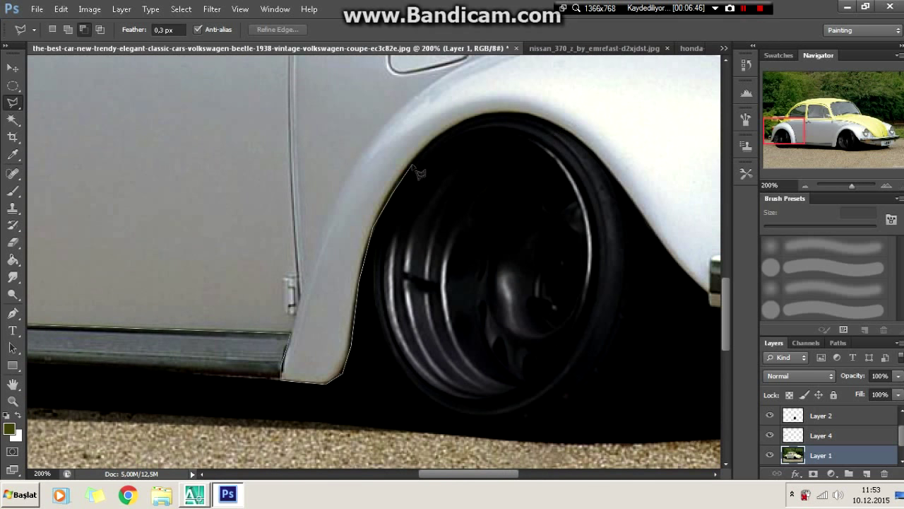
scroll(607, 166, up, 1)
scroll(606, 166, up, 5)
scroll(364, 218, down, 5)
scroll(364, 218, right, 4)
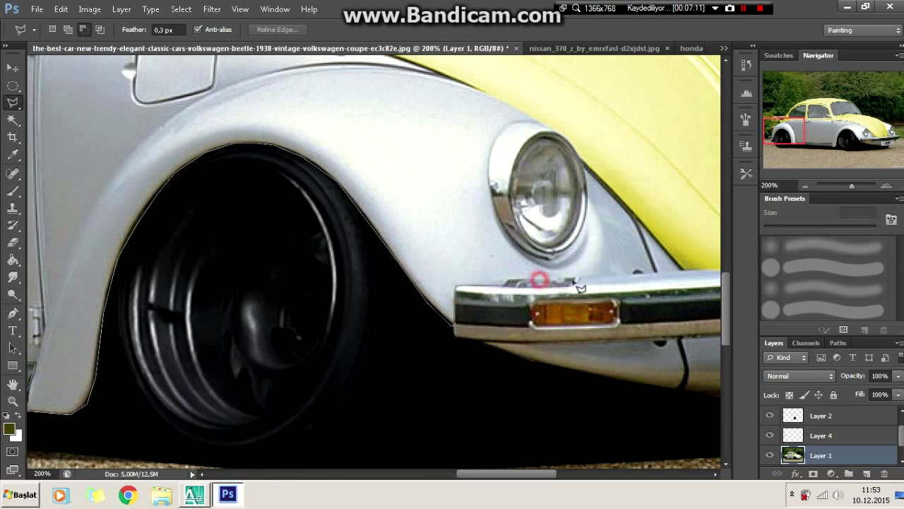
- Continue the outline around the front fender and headlight rim, then close the selection
click(665, 247)
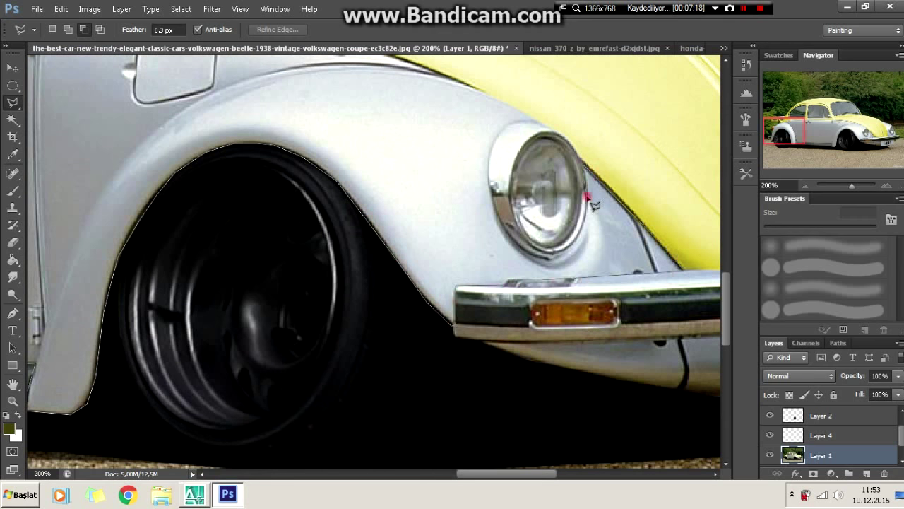
scroll(523, 251, up, 1)
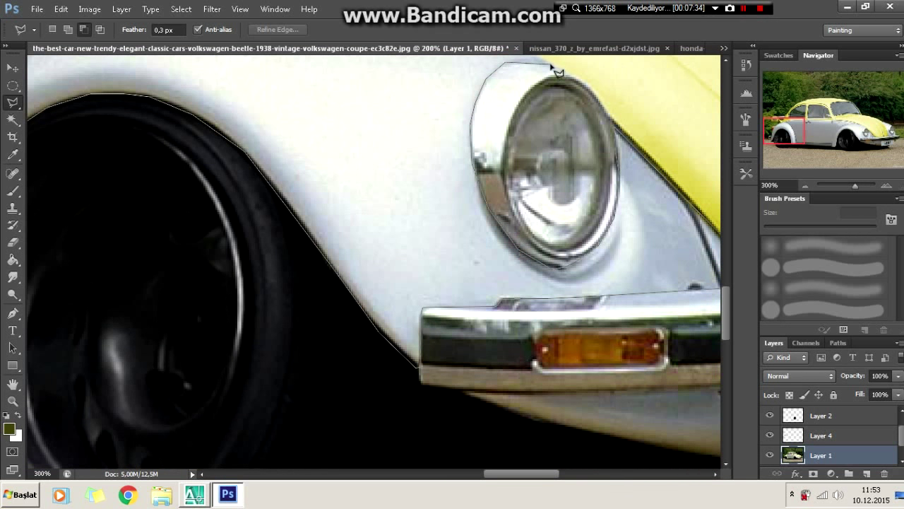
scroll(557, 71, up, 5)
click(400, 200)
drag(228, 152, 463, 240)
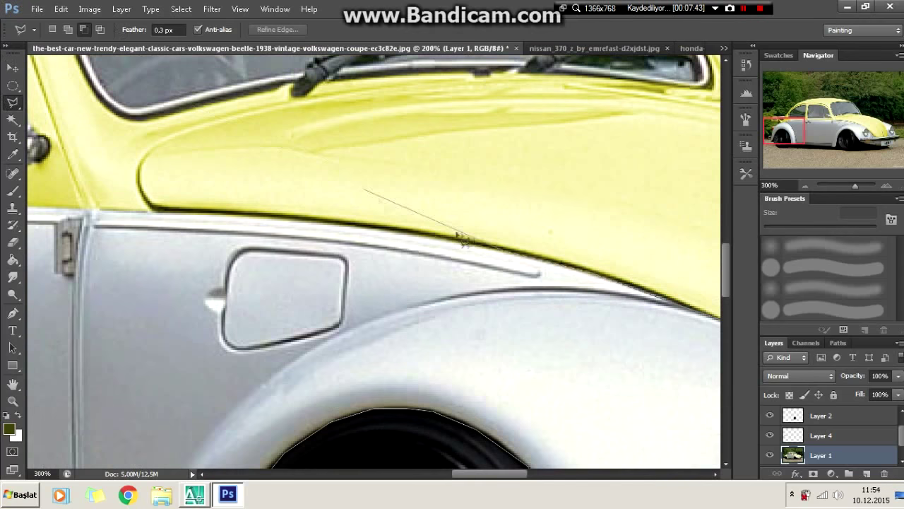
scroll(180, 221, left, 5)
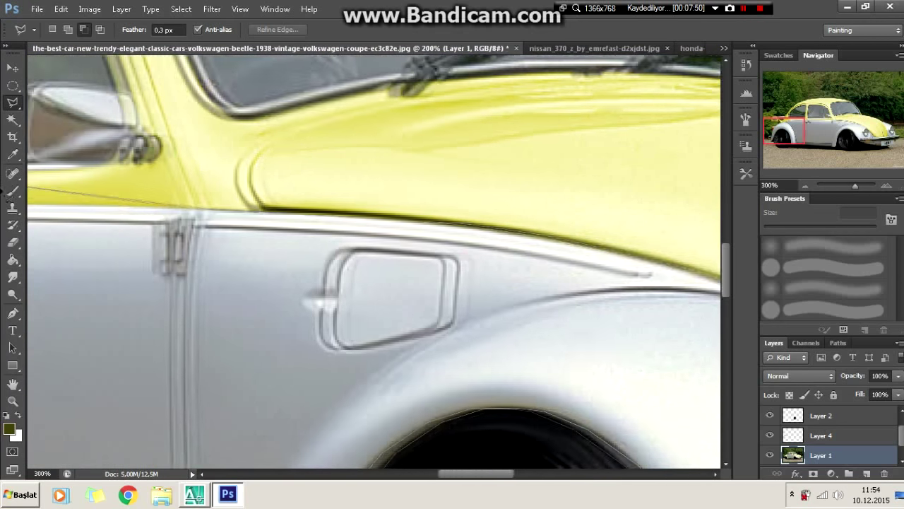
scroll(210, 205, left, 5)
scroll(145, 196, left, 5)
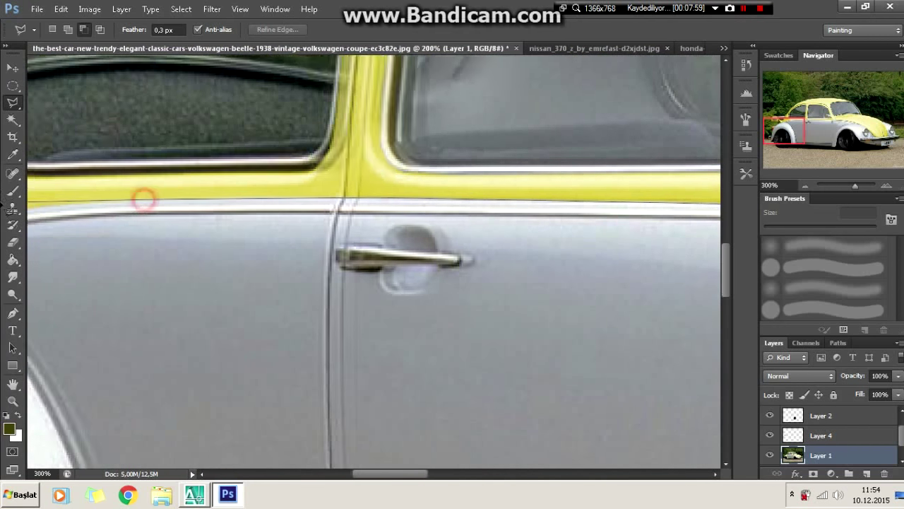
scroll(215, 212, left, 5)
scroll(125, 224, left, 5)
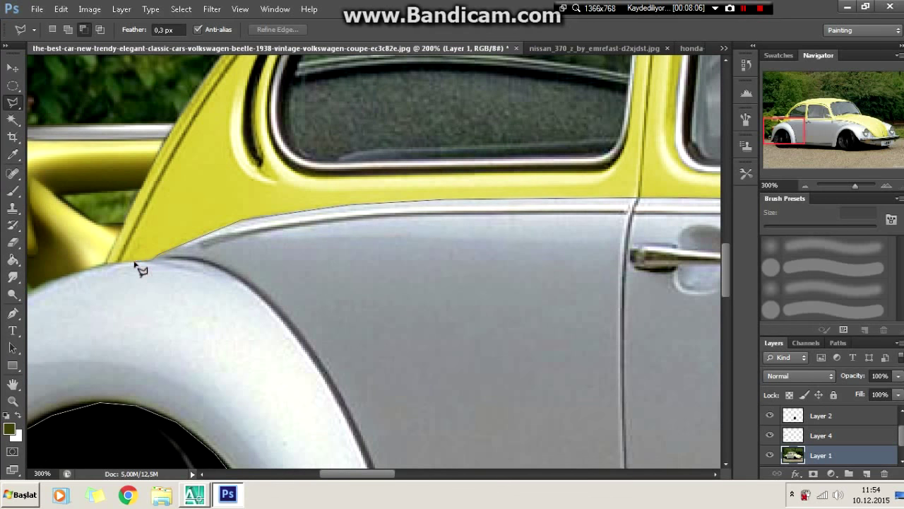
scroll(134, 264, left, 3)
scroll(212, 276, left, 2)
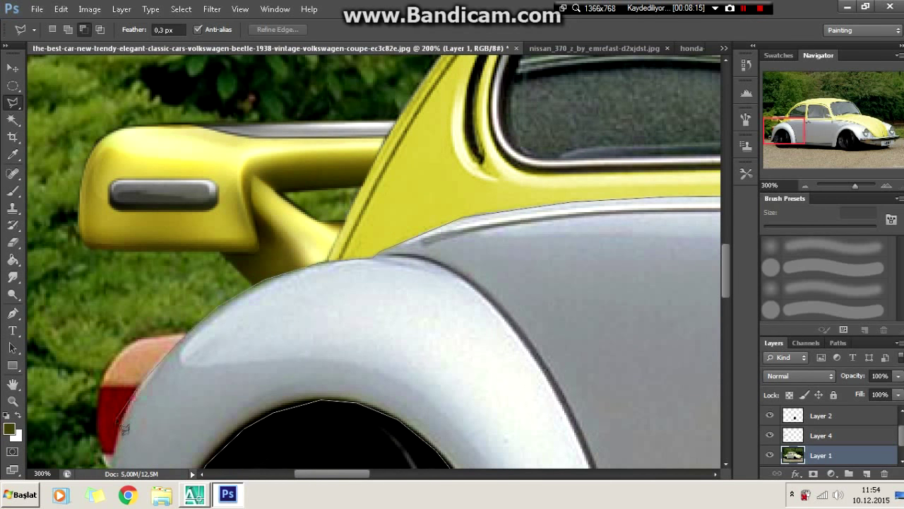
key(ctrl+plus)
key(Return)
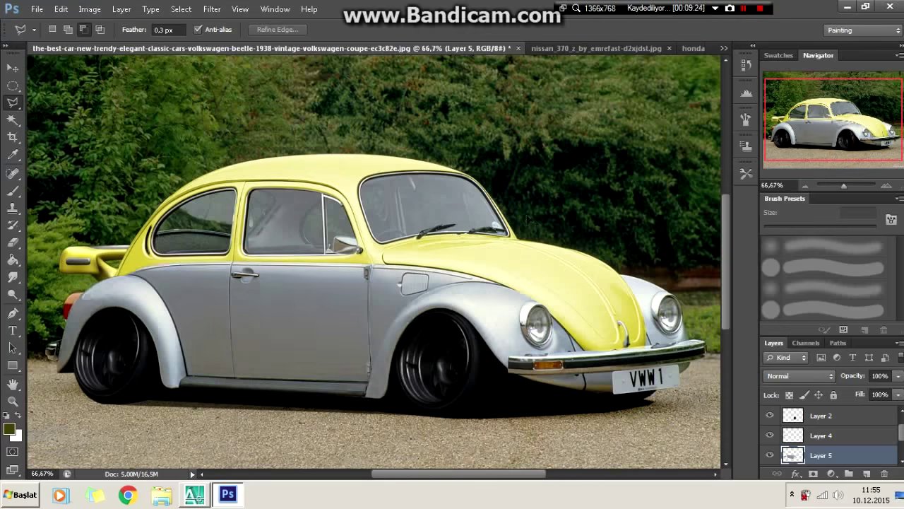
- Raise contrast and lower brightness on the selected lower body with Brightness/Contrast
click(89, 9)
click(89, 8)
click(414, 35)
drag(717, 134, 783, 135)
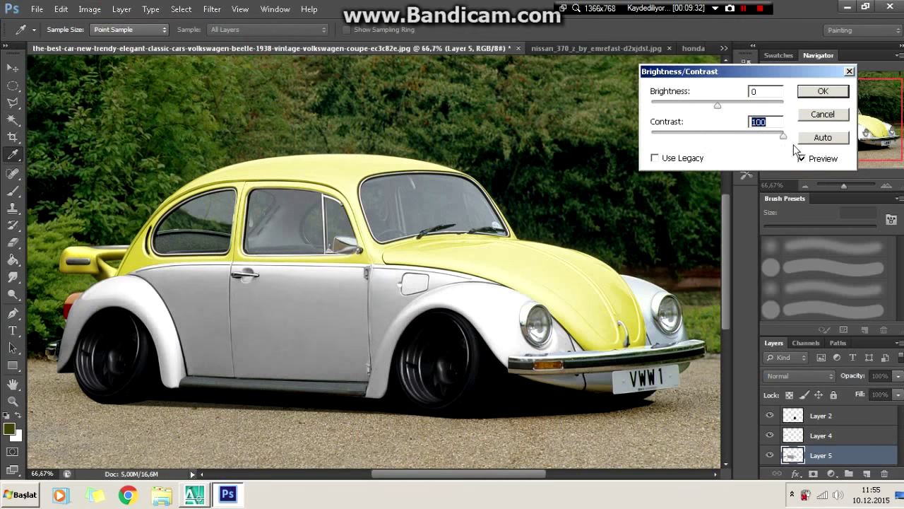
mouse_move(717, 105)
mouse_down()
mouse_move(612, 113)
mouse_move(735, 106)
mouse_up()
click(823, 91)
- Drag Hue/Saturation Lightness down to -63 for a near-black lower body
click(89, 9)
key(ctrl+u)
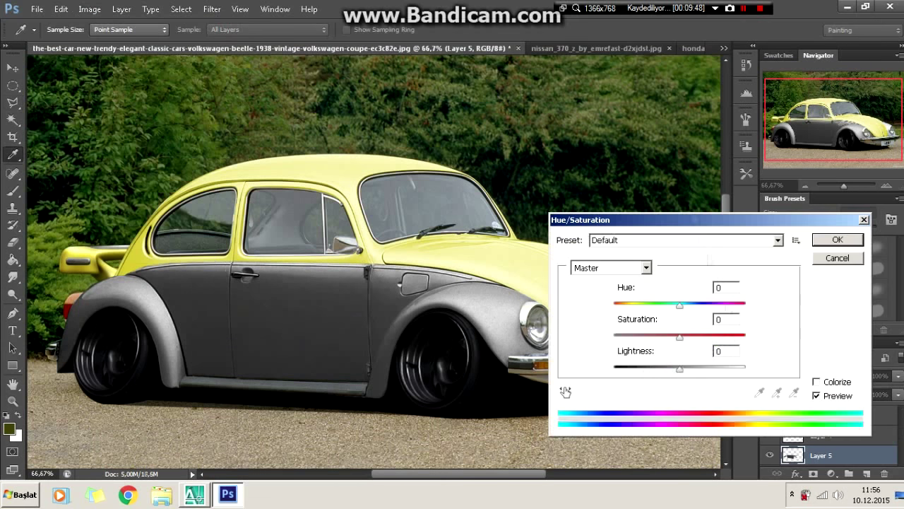
drag(679, 368, 639, 368)
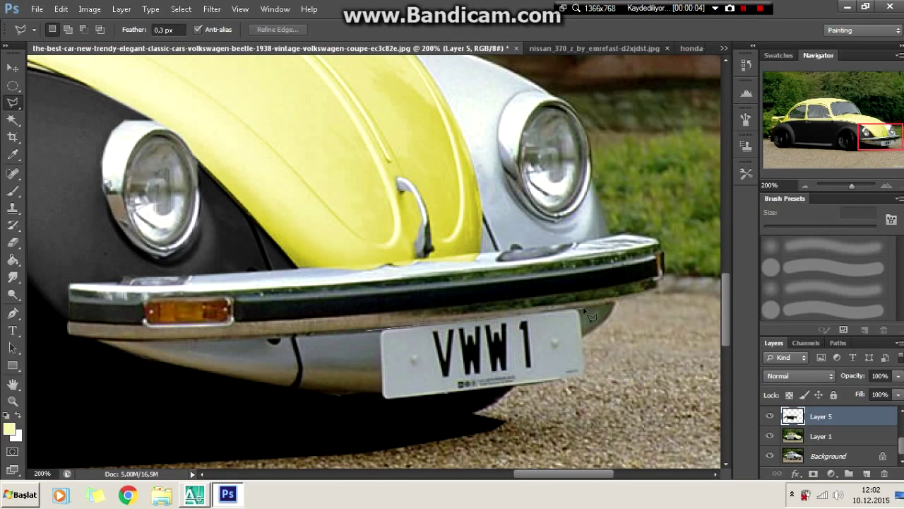
click(369, 393)
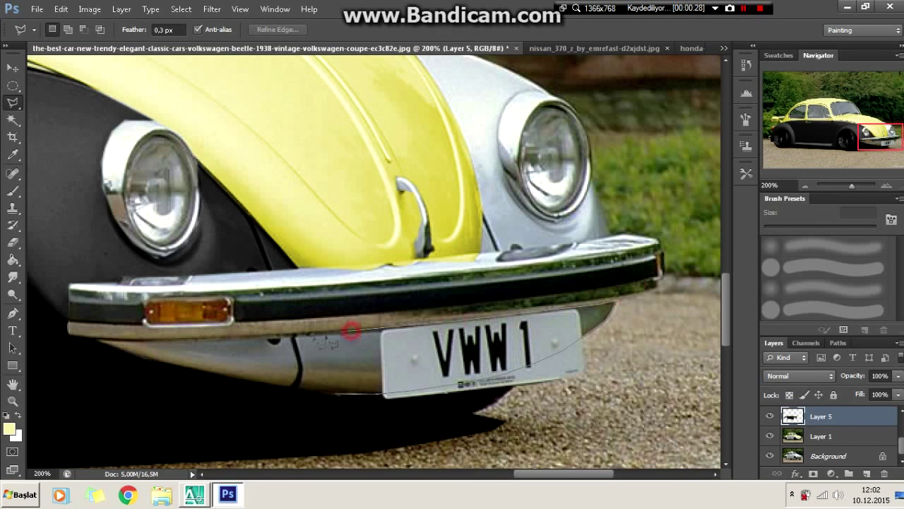
- Close the outline around the number plate and brush over it in dark grey
click(331, 402)
key(b)
drag(217, 375, 611, 304)
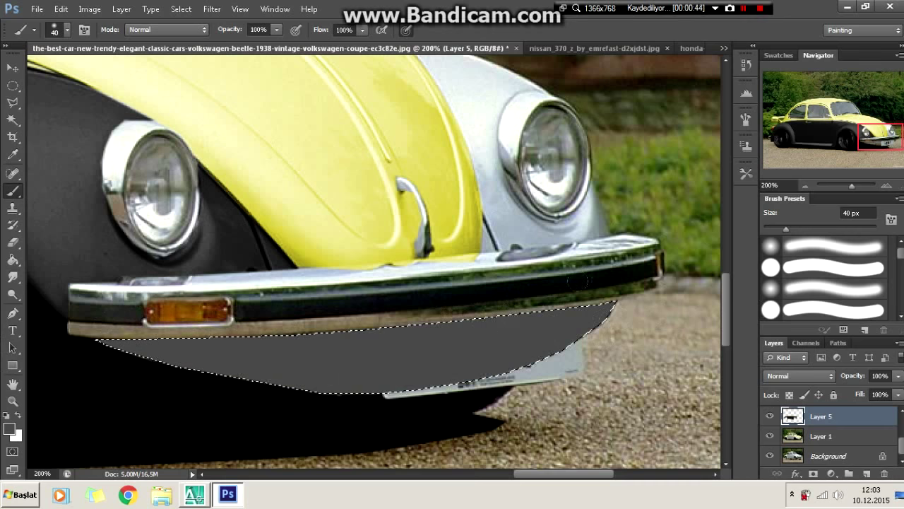
- Darken the painted area under the bumper with Brightness/Contrast and Hue/Saturation Lightness
click(90, 9)
click(283, 38)
drag(717, 105, 686, 115)
click(823, 91)
click(90, 9)
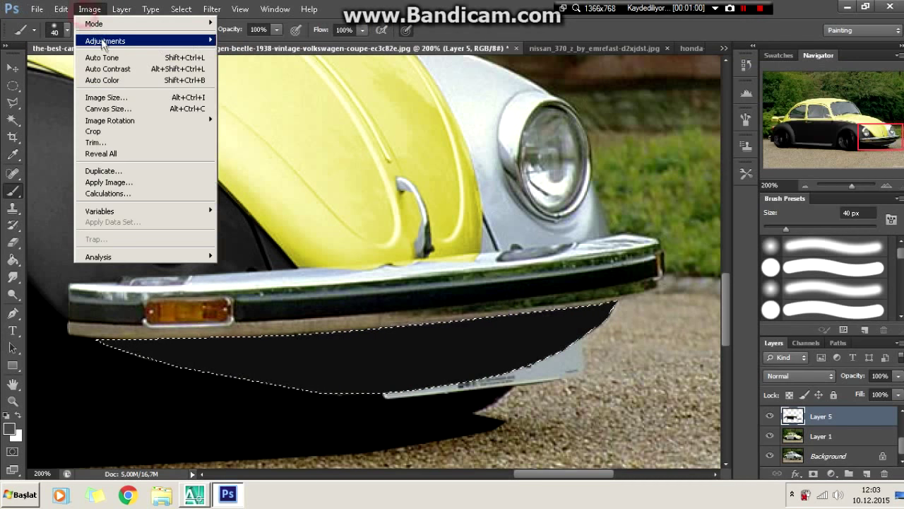
click(283, 121)
drag(680, 368, 641, 368)
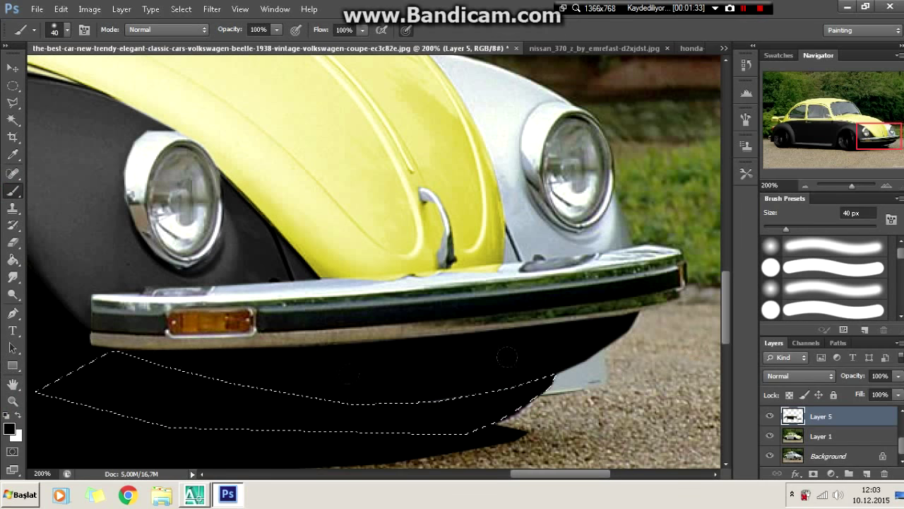
- Draw a curved pen path along the apron bottom and make it a 0.3-pixel-feather selection
click(419, 428)
click(402, 404)
key(b)
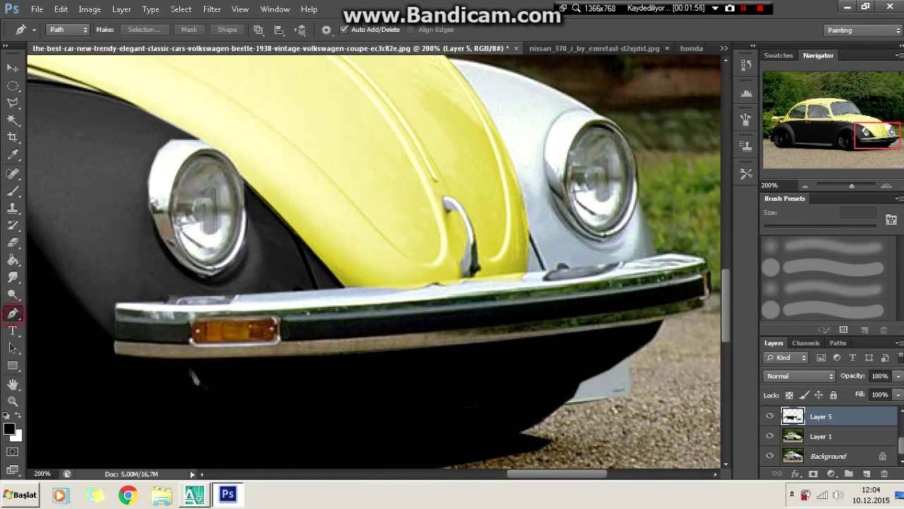
click(141, 360)
click(578, 383)
drag(396, 375, 395, 409)
click(145, 28)
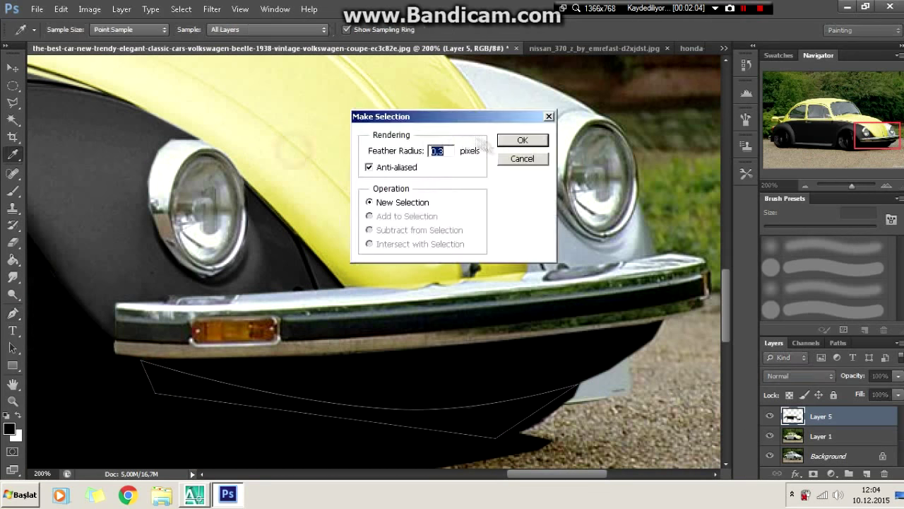
key(Return)
key(b)
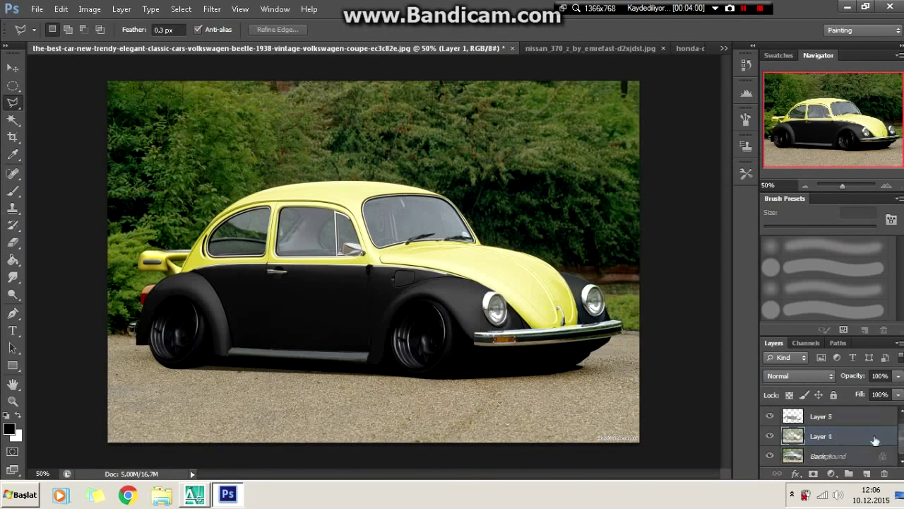
- Merge Layer 5 down into the layer below
right_click(801, 417)
click(793, 416)
right_click(802, 417)
click(833, 286)
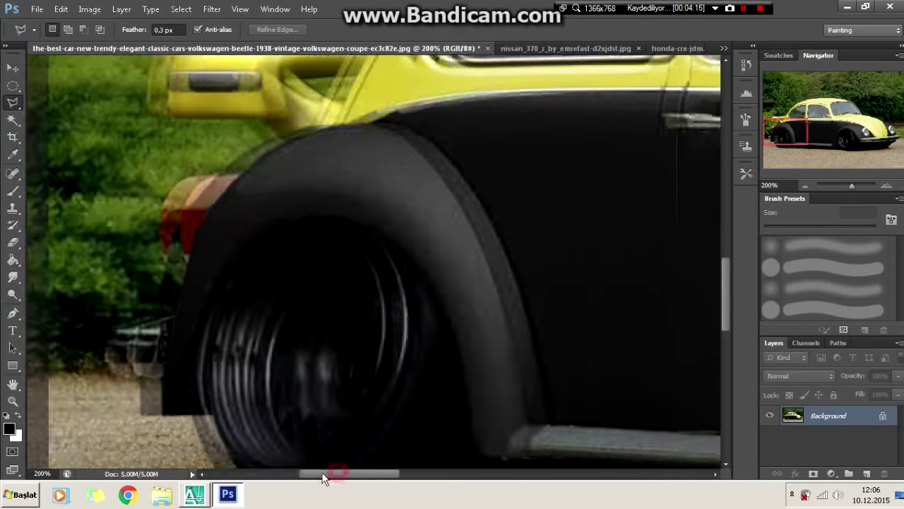
- Fit an elliptical selection to the rear rim, then begin trimming it with the Polygonal Lasso
drag(205, 188, 413, 431)
right_click(389, 172)
click(433, 313)
drag(204, 310, 217, 309)
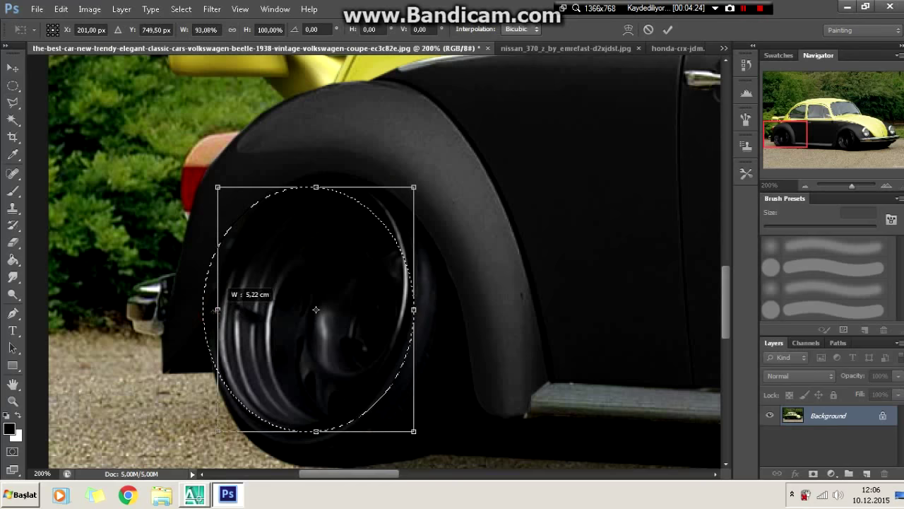
drag(331, 187, 334, 164)
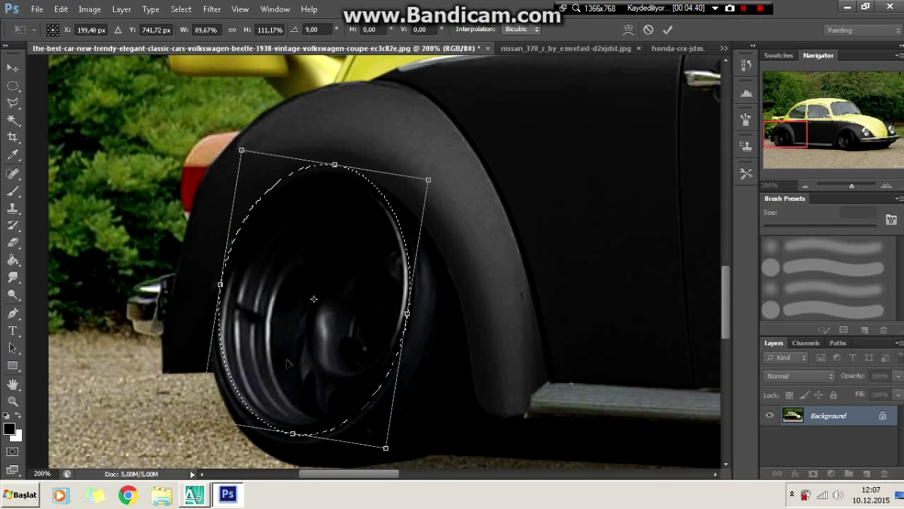
key(ctrl+plus)
drag(152, 236, 134, 200)
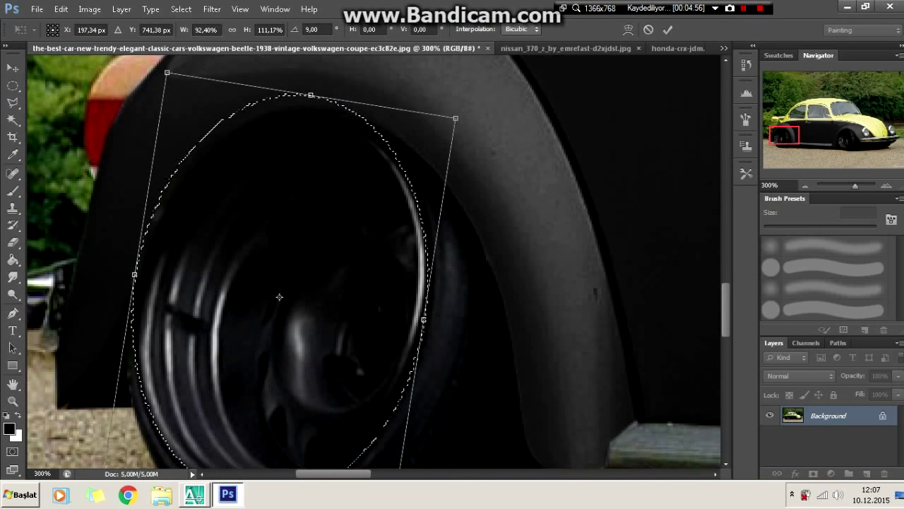
key(shift+l)
click(177, 216)
- Refine the rim selection by tracing around the rim's edge with the Polygonal Lasso
click(215, 170)
click(260, 141)
click(380, 106)
click(121, 102)
click(137, 353)
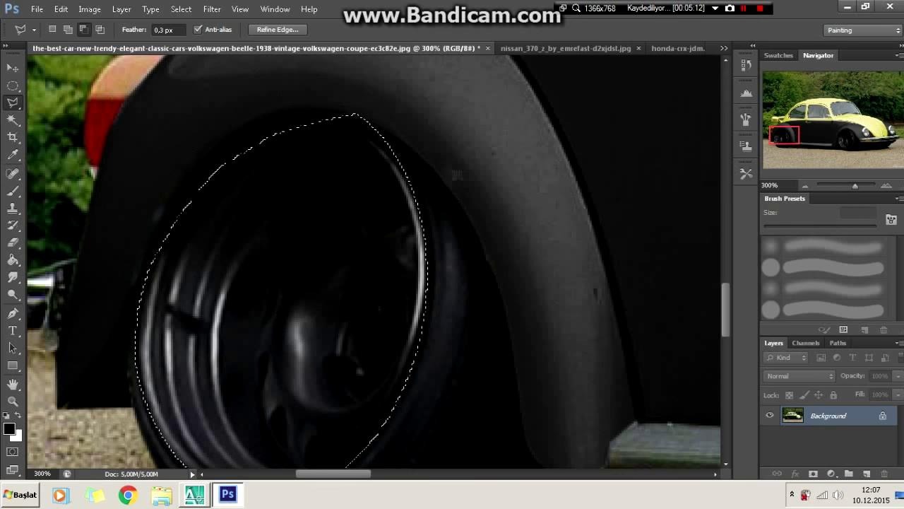
click(423, 171)
click(338, 120)
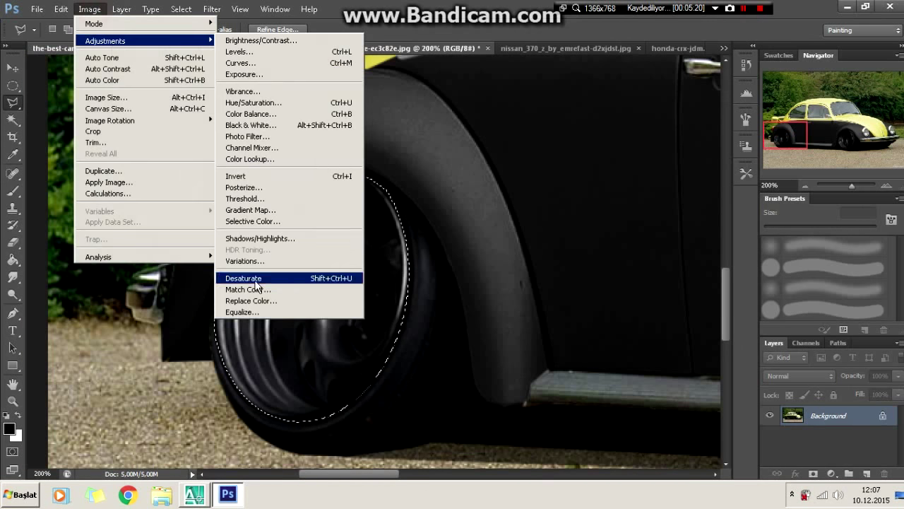
- Colorize the rim in Hue/Saturation with a golden-orange hue at full saturation
key(ctrl+u)
click(816, 381)
drag(615, 303, 632, 303)
mouse_move(648, 335)
mouse_down()
mouse_move(703, 335)
mouse_move(689, 335)
mouse_up()
mouse_move(680, 367)
mouse_down()
mouse_move(690, 366)
mouse_move(680, 366)
mouse_up()
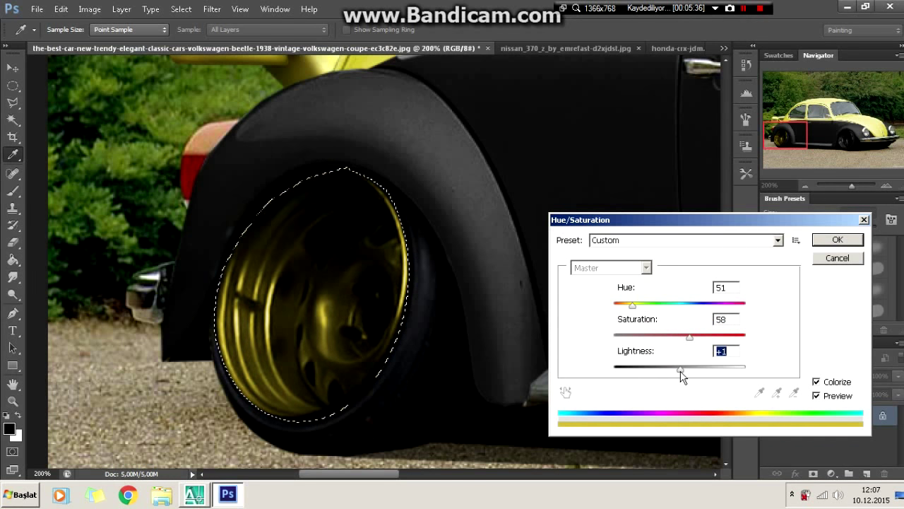
drag(689, 335, 745, 335)
mouse_move(632, 303)
mouse_down()
mouse_move(624, 303)
mouse_move(636, 305)
mouse_up()
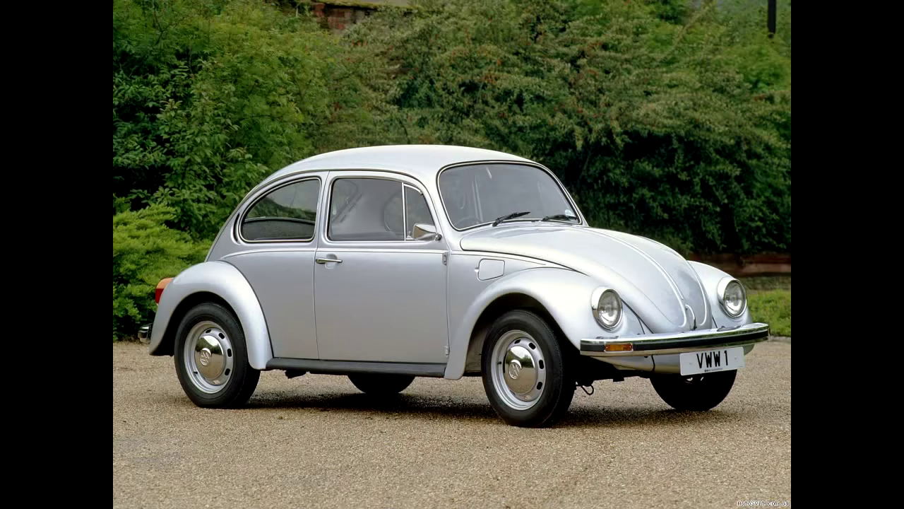